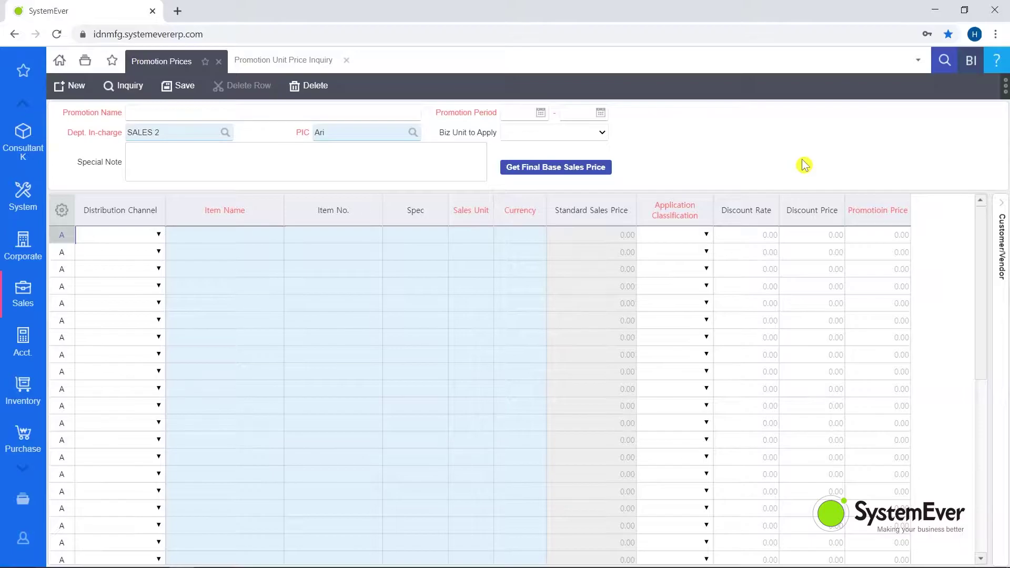
Step: Run the Promotion Unit Price Inquiry with the base date to apply set to 2020-05-28
left_click(308, 63)
left_click(153, 124)
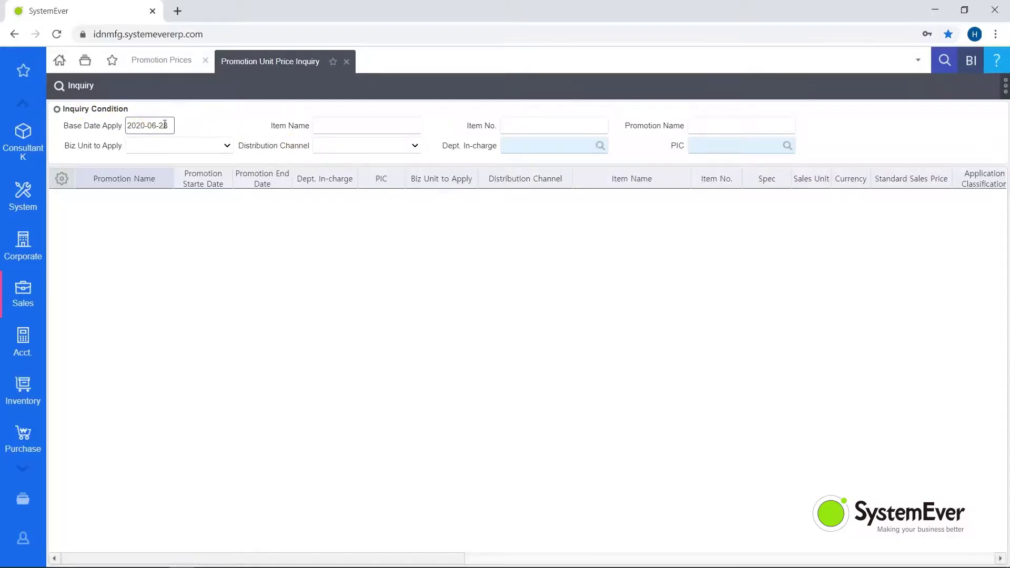
double_click(160, 124)
key("BackSpace")
type("5")
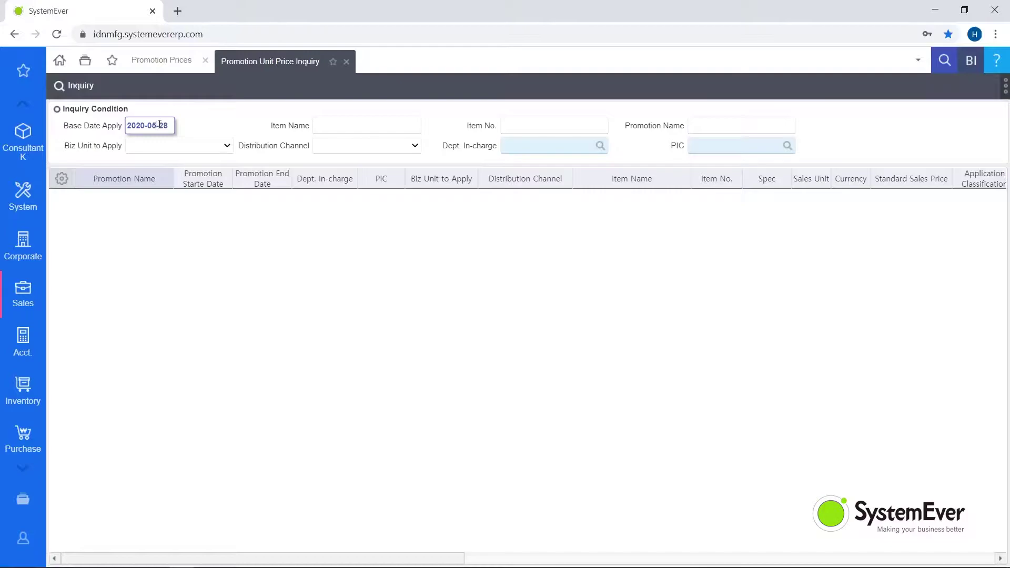
left_click(71, 94)
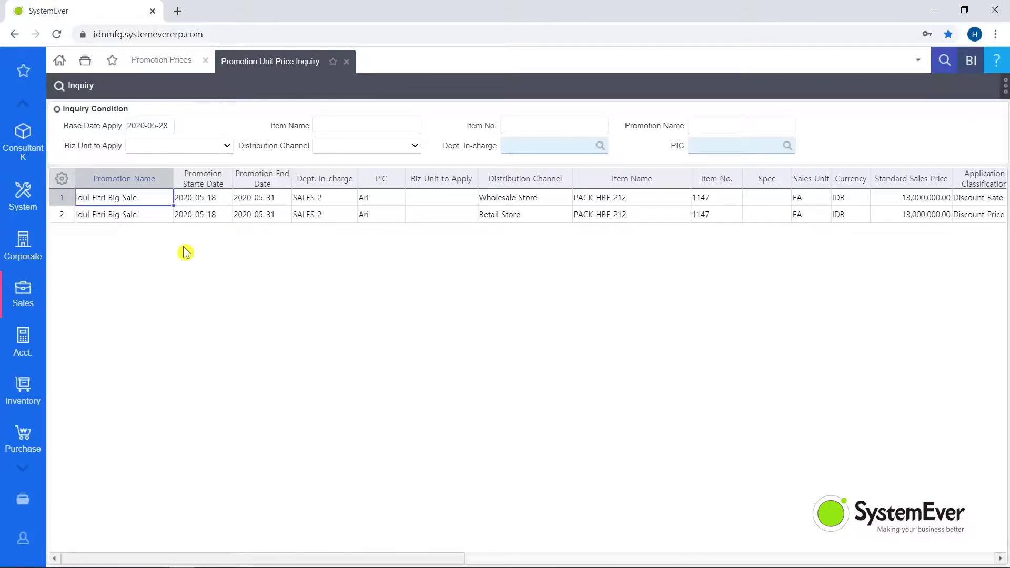
Step: Open the Idul Fitri Big Sale promotion from its Retail Store result and get the final base sales price
left_click(131, 217)
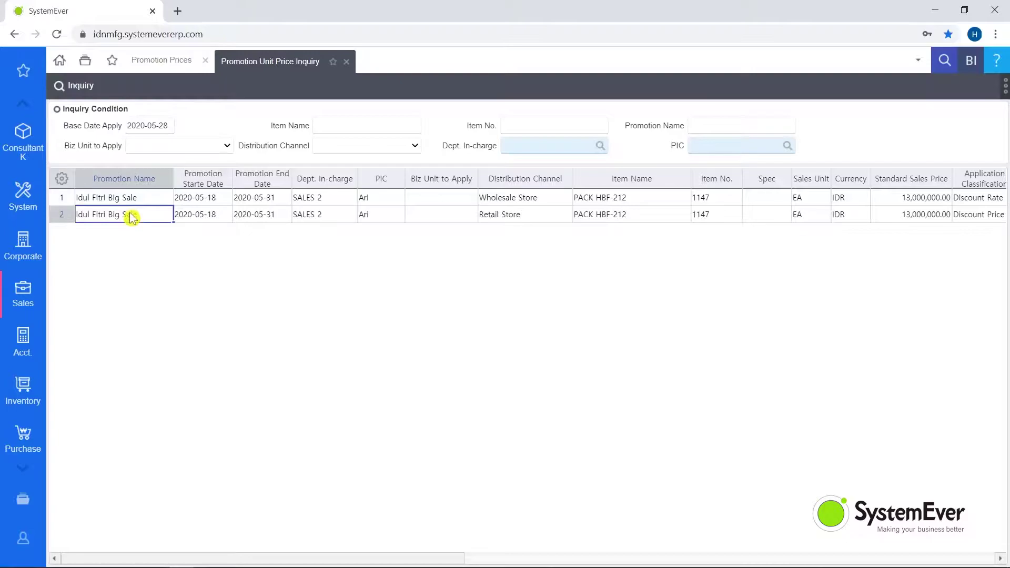
double_click(131, 218)
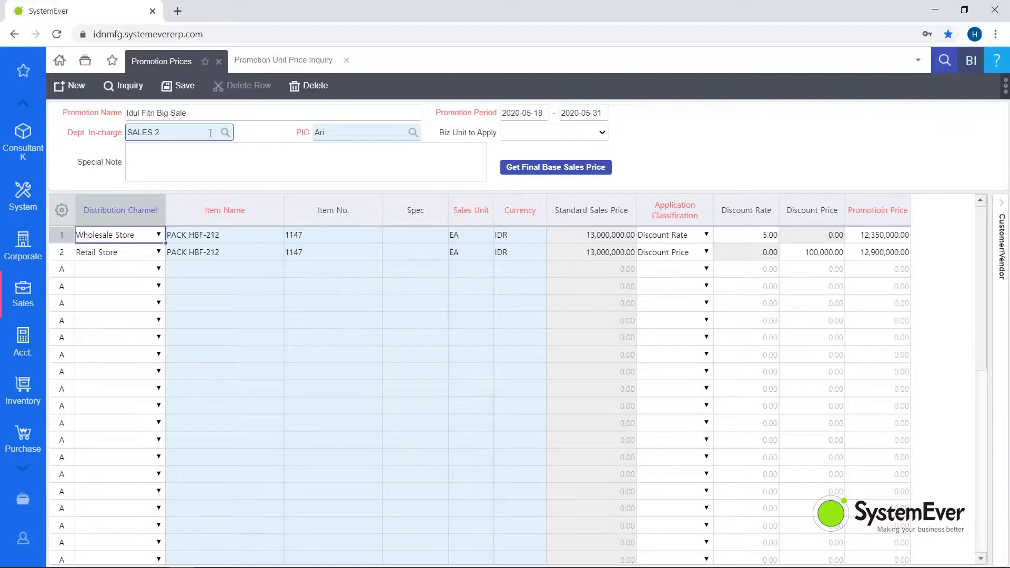
left_click(513, 171)
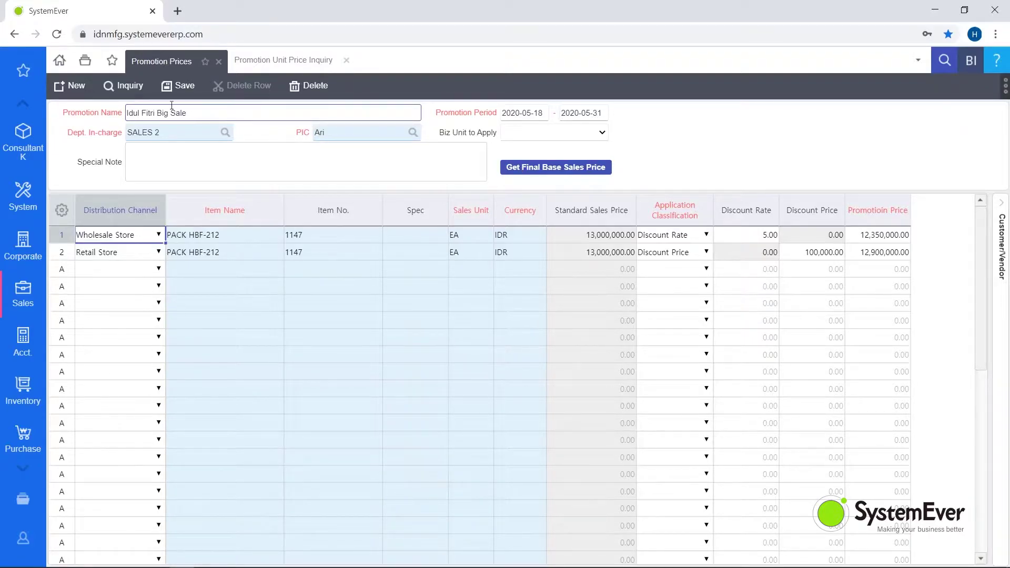
Step: Start a new promotion price record and name the promotion End Year Sale
left_click(86, 96)
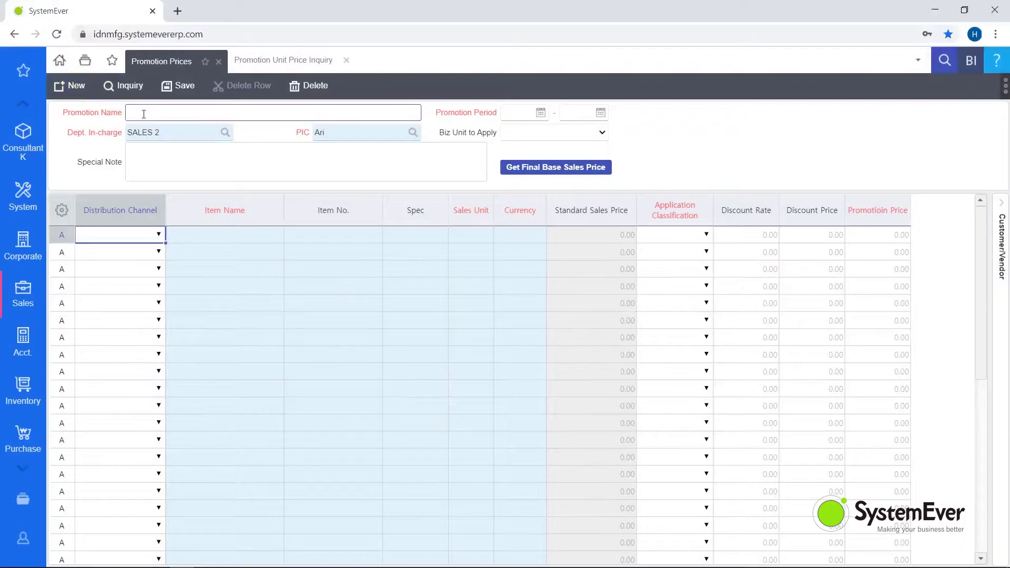
type("E")
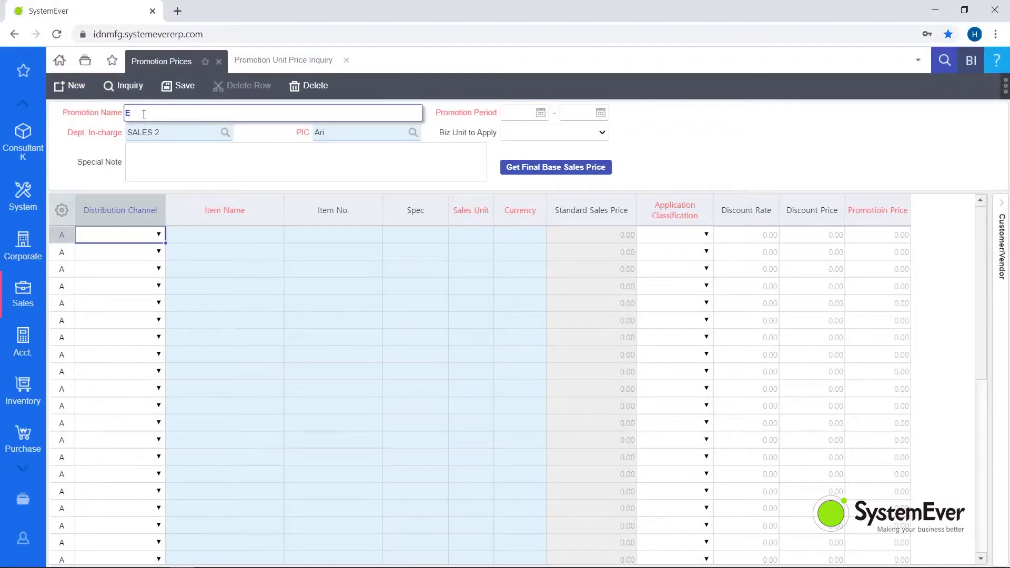
type("nd Year Sale")
left_click(642, 149)
Step: Set the End Year Sale promotion period from 2020-12-20 to 2020-12-31
left_click(511, 113)
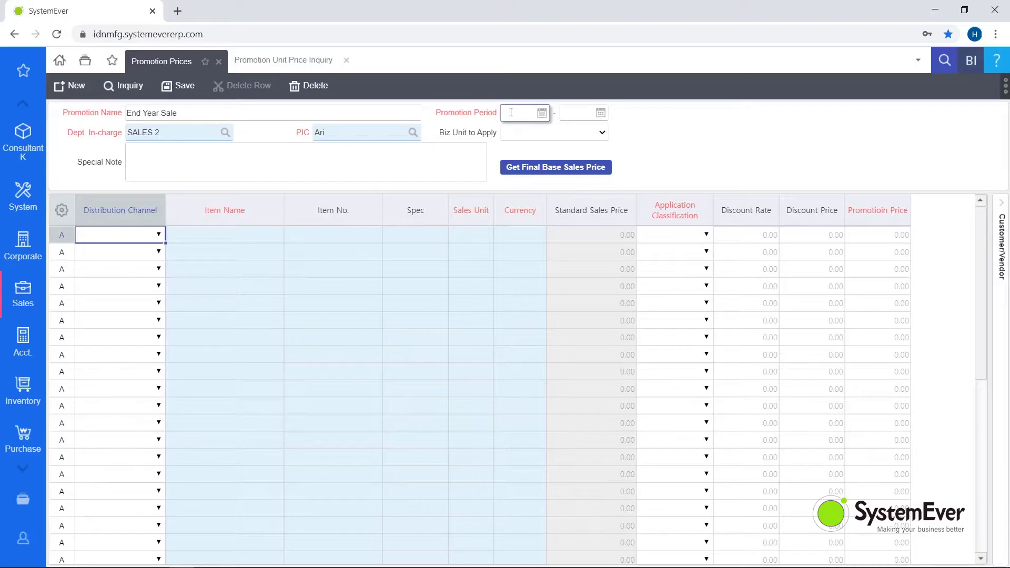
type("11")
key("BackSpace")
type("220")
key("Tab")
type("12")
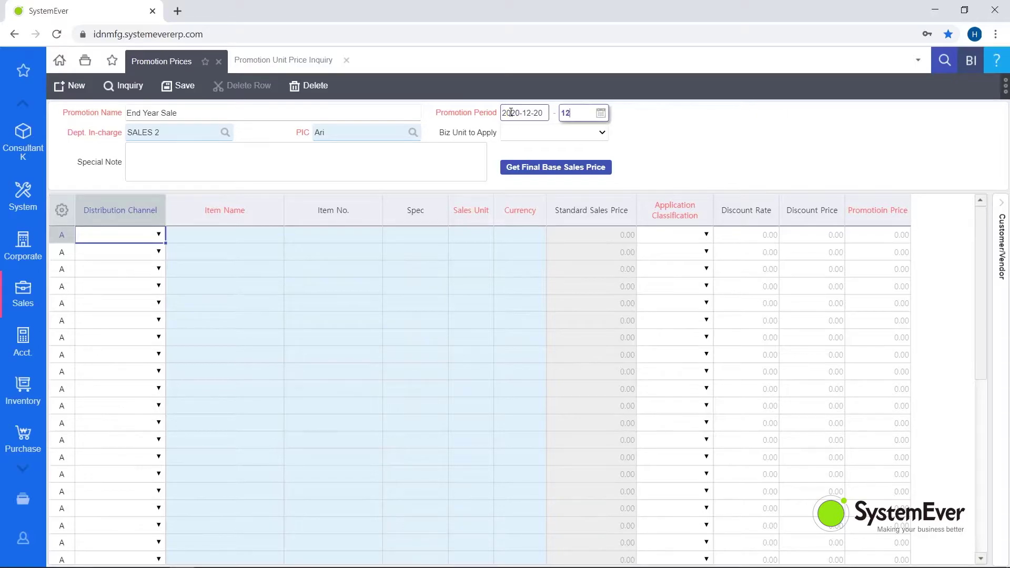
type("31-")
key("Tab")
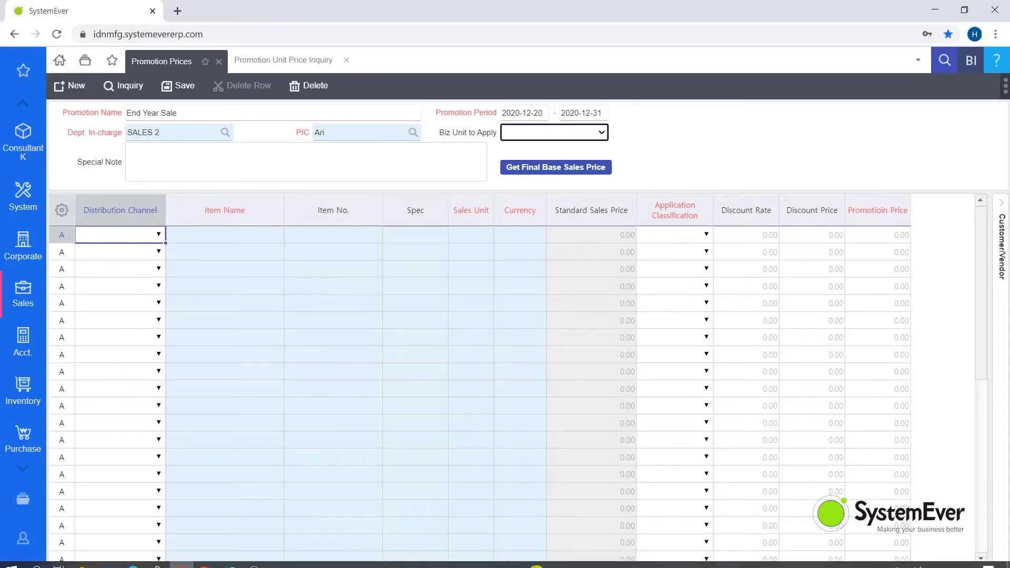
Step: Add the item JCAC--8100 to the first row and get its final base sales price
left_click(231, 243)
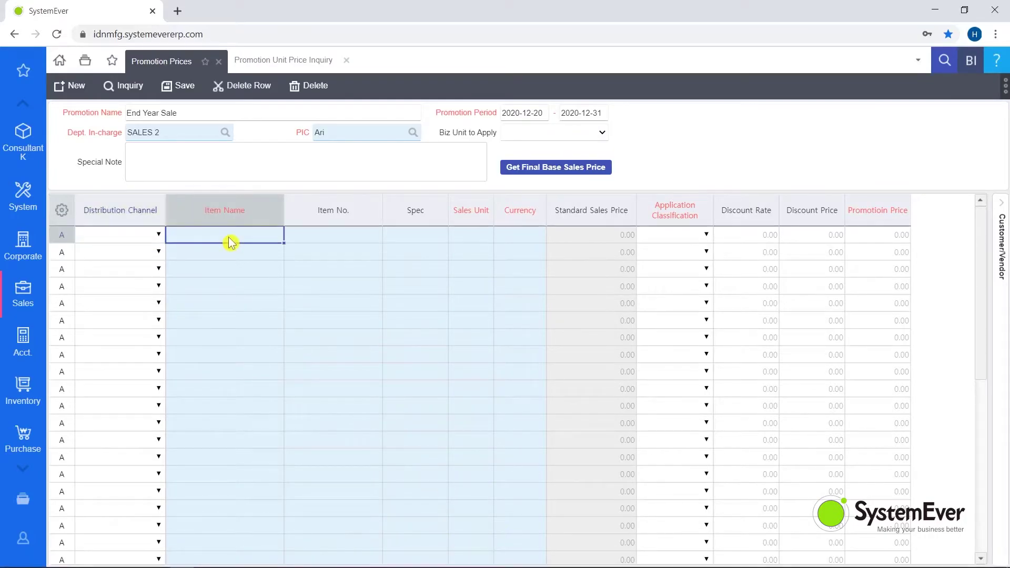
double_click(231, 243)
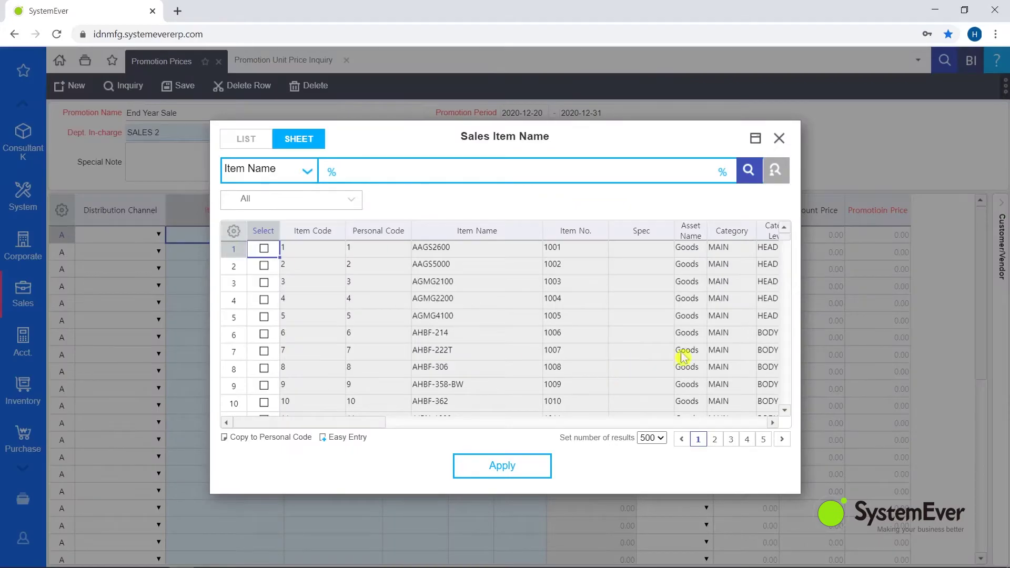
left_click_drag(786, 242, 783, 324)
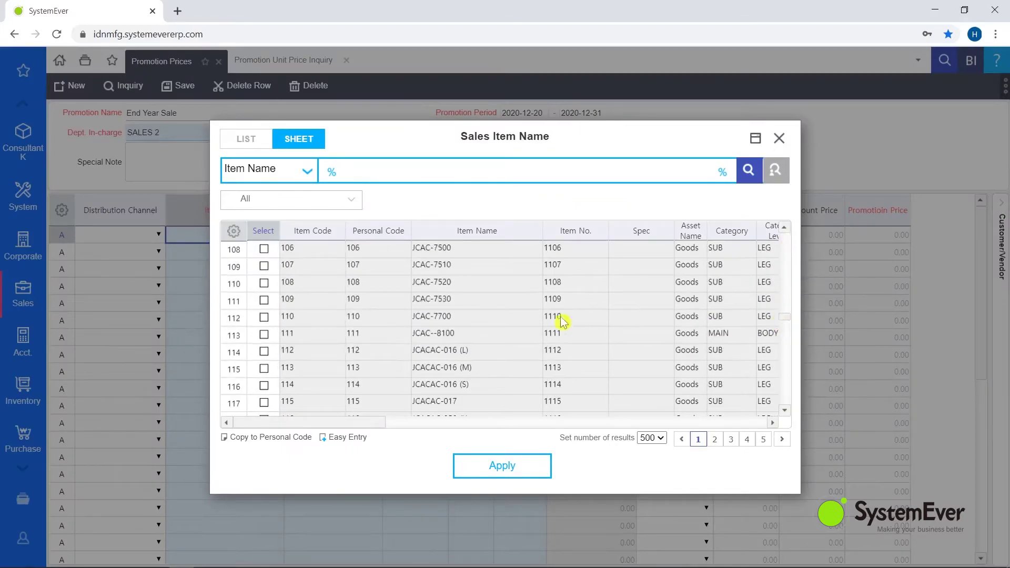
double_click(504, 333)
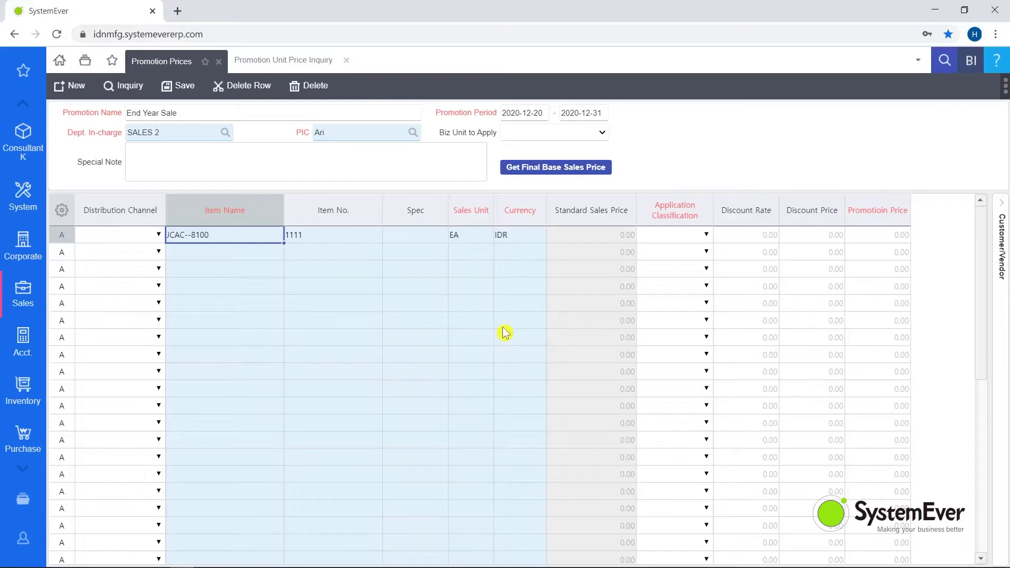
left_click(567, 171)
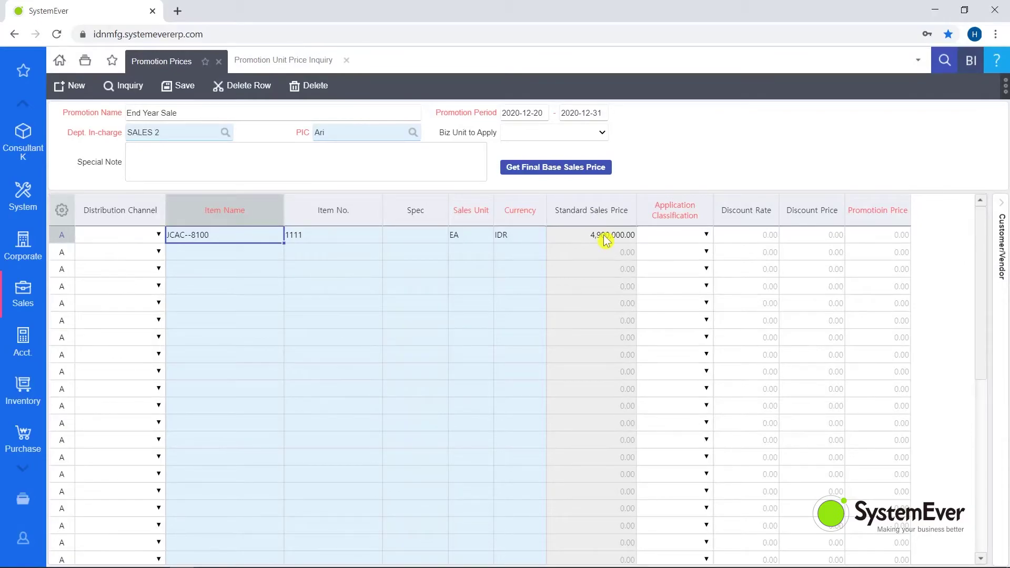
Step: Apply a Discount Rate classification of 3 to the JCAC--8100 item and save the promotion
left_click(708, 236)
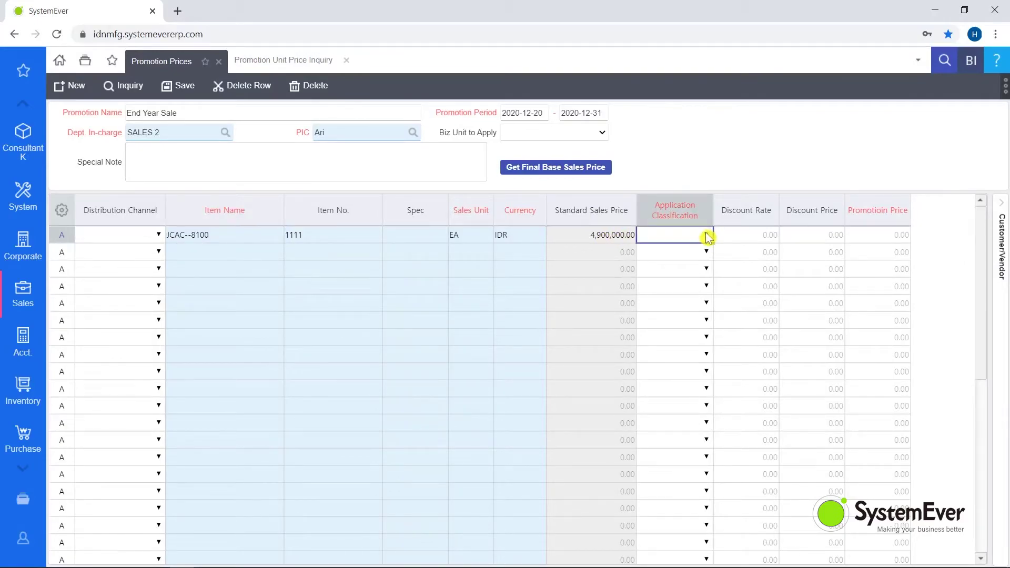
left_click(708, 237)
left_click(687, 250)
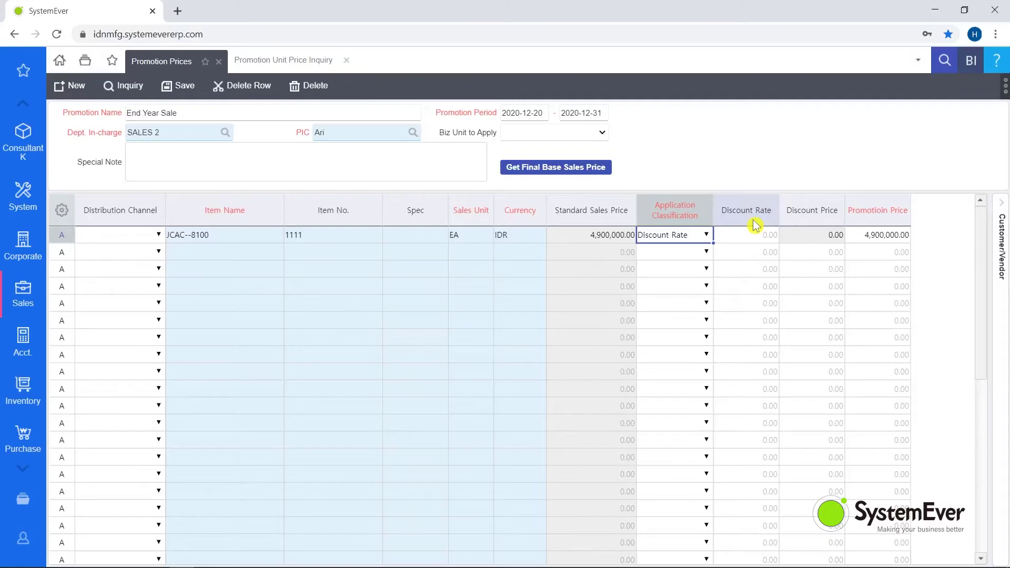
left_click(757, 241)
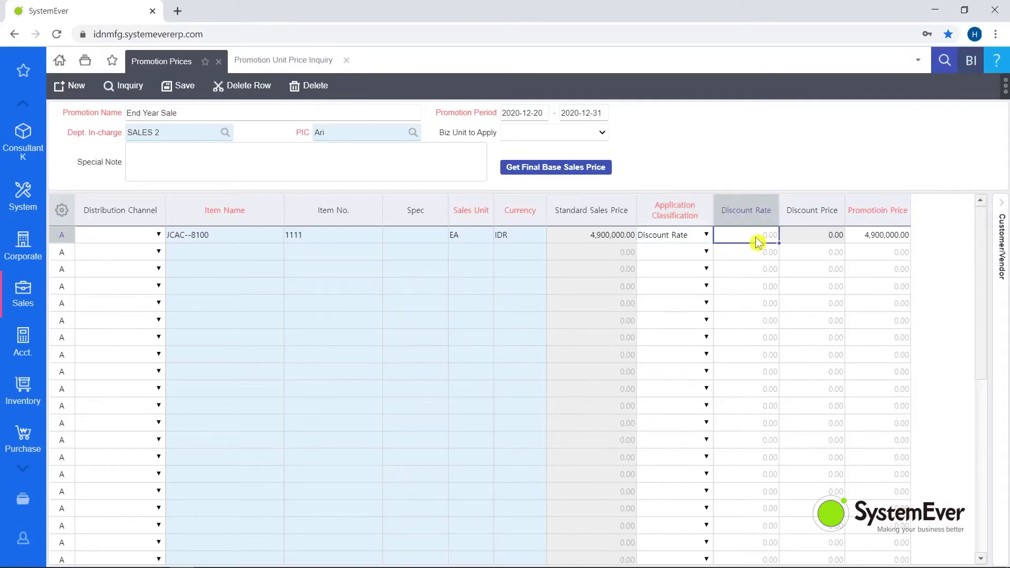
type("3")
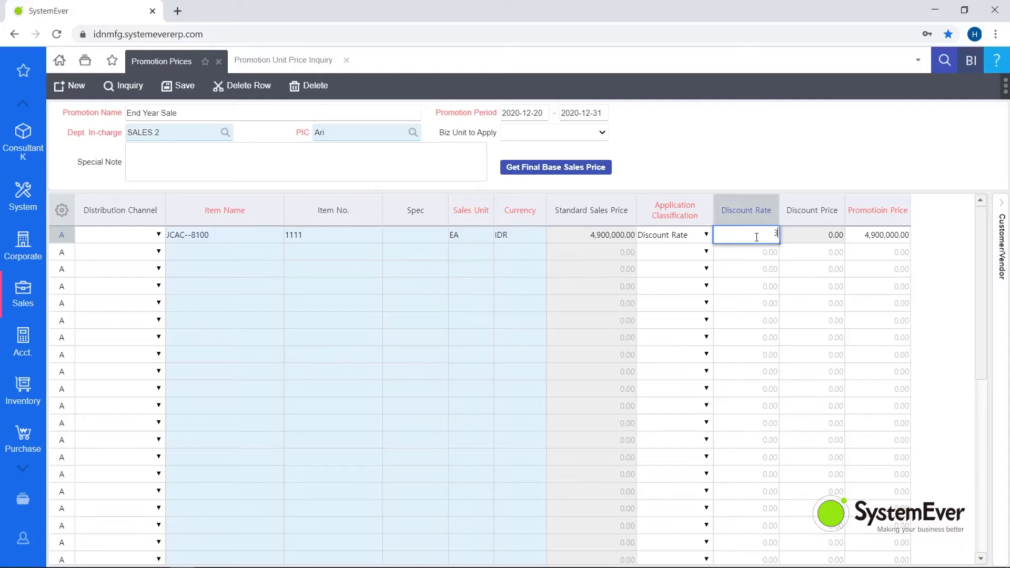
left_click(868, 174)
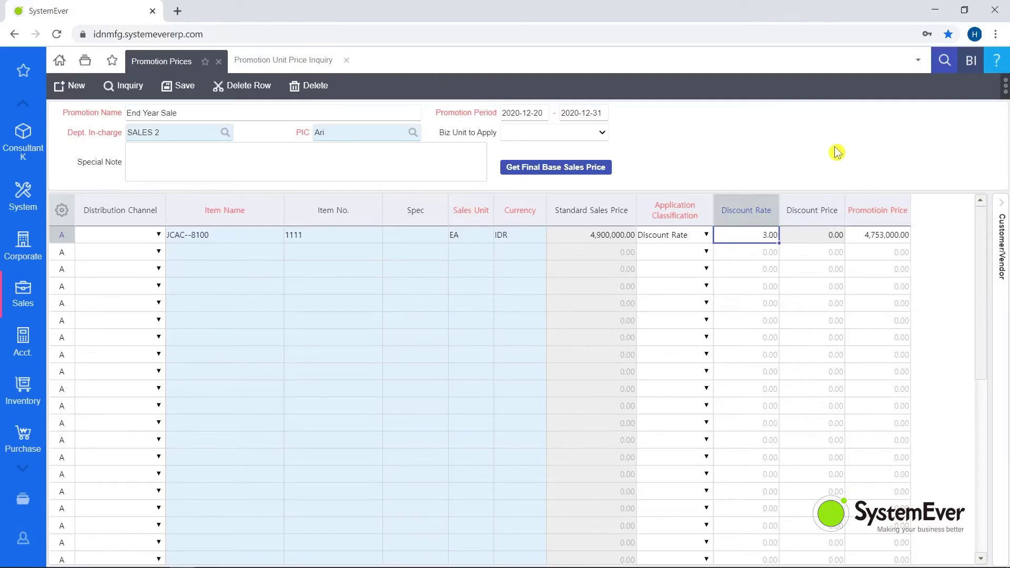
key("ctrl+s")
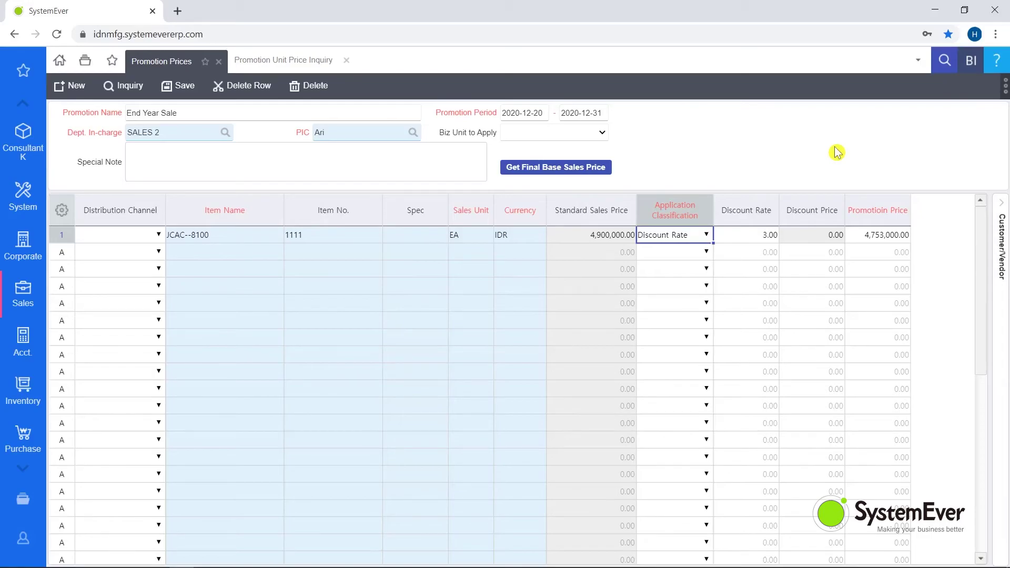
Step: Run the Promotion Unit Price Inquiry for base date 2020-12-28, then return to the Promotion Prices form
left_click(296, 62)
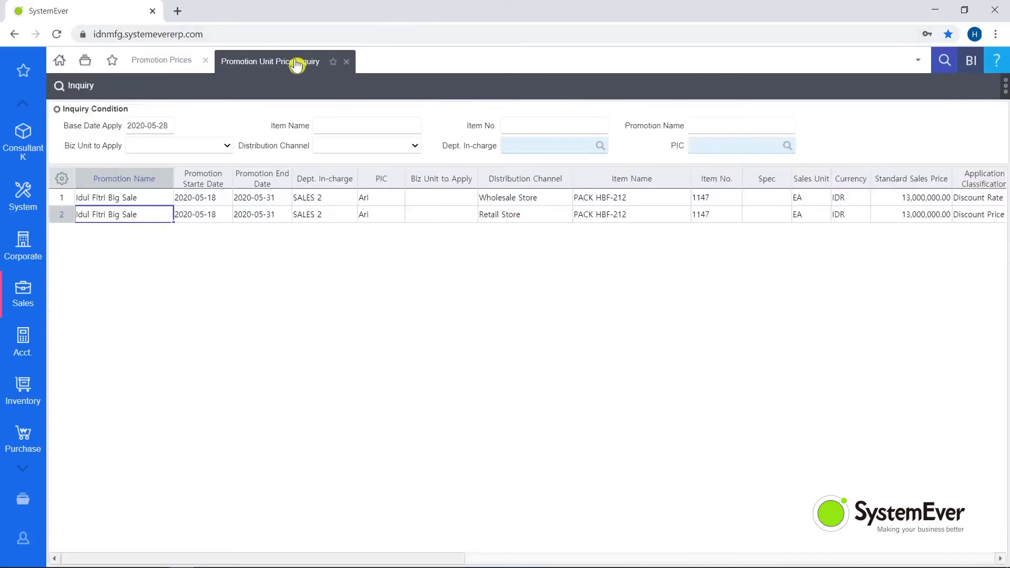
left_click(152, 126)
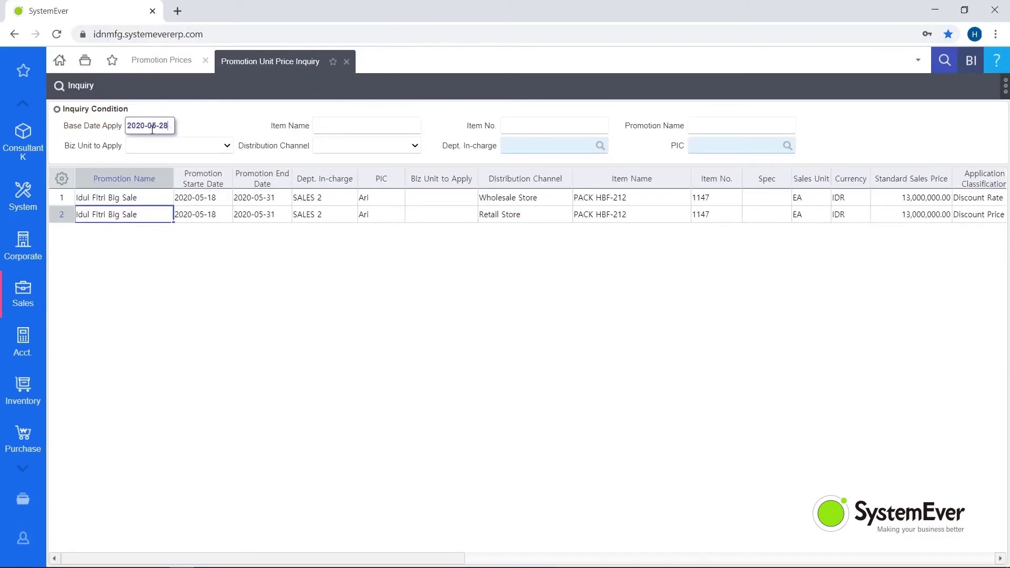
key("Delete")
key("BackSpace")
type("12")
left_click(85, 95)
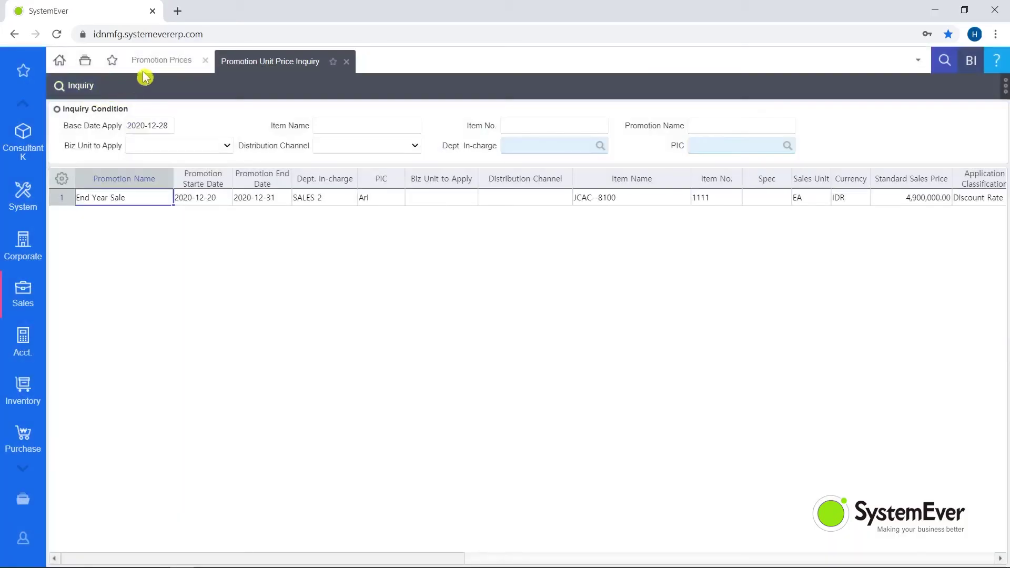
left_click(156, 61)
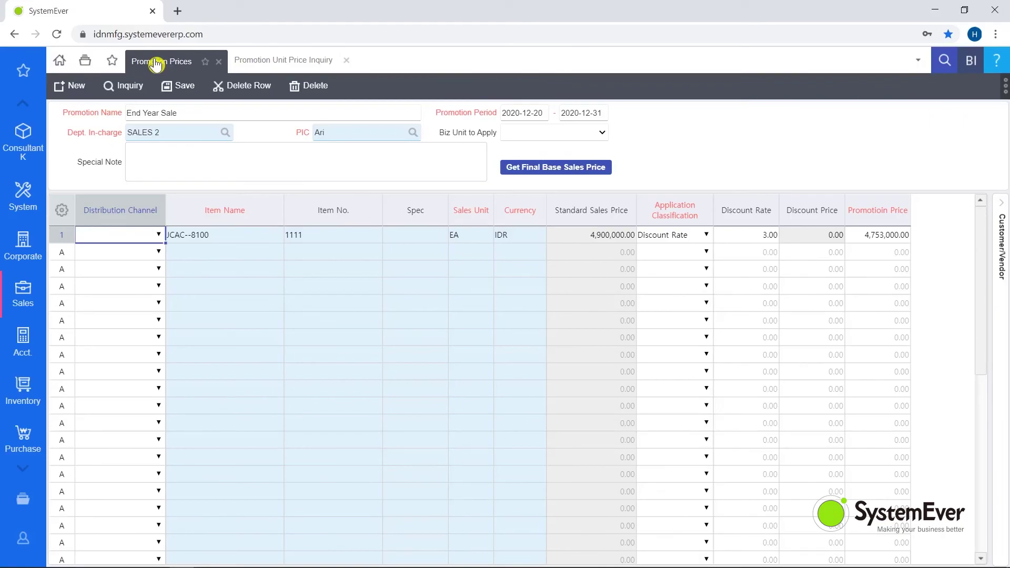